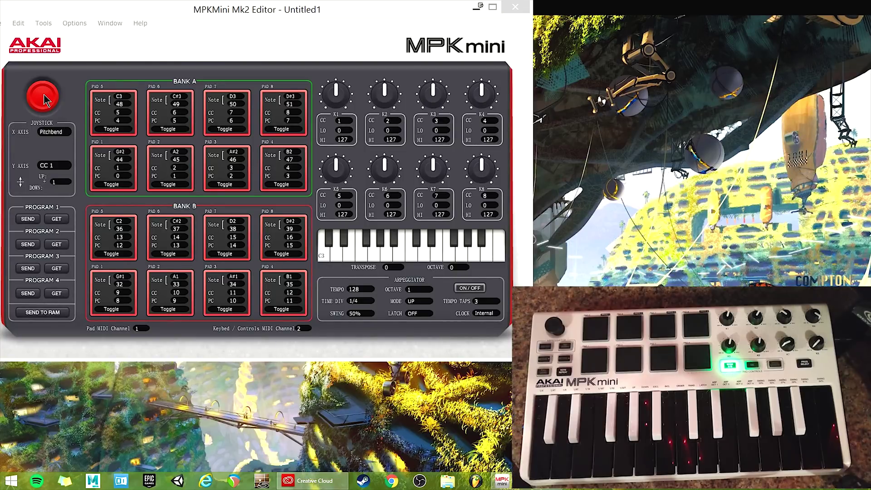
left_click(43, 93)
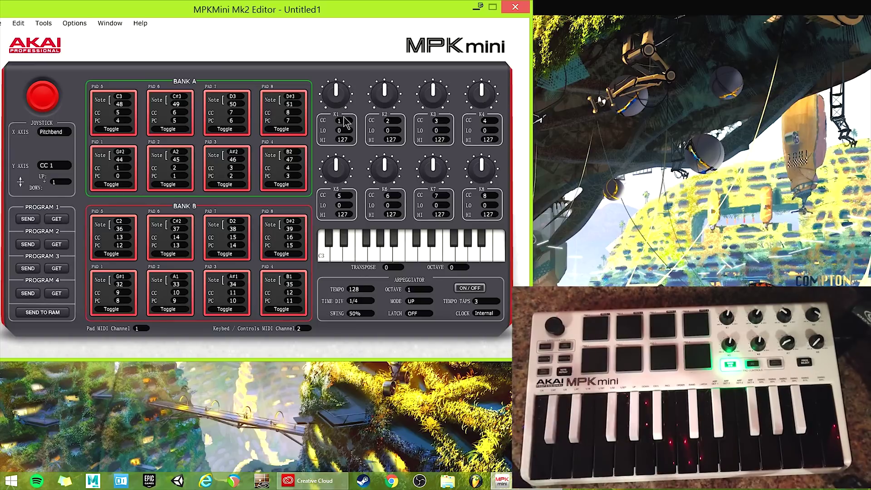
left_click(343, 131)
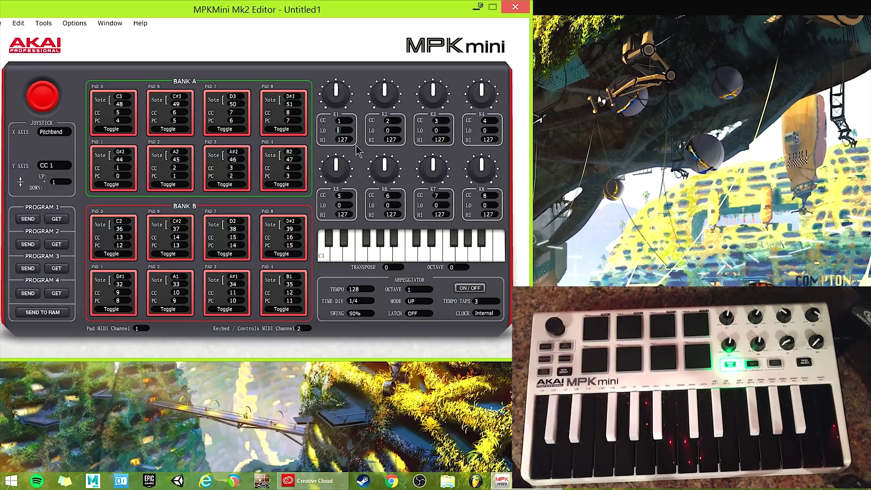
key("BackSpace")
left_click(351, 138)
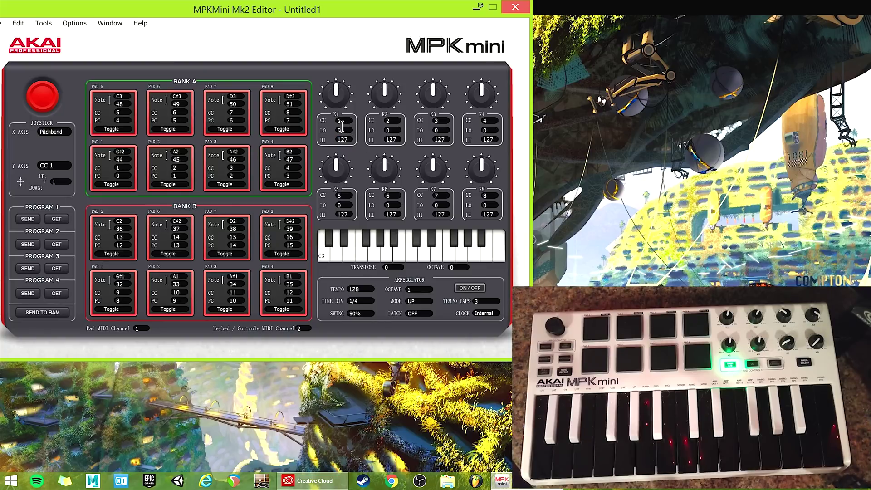
left_click(339, 140)
key("Tab")
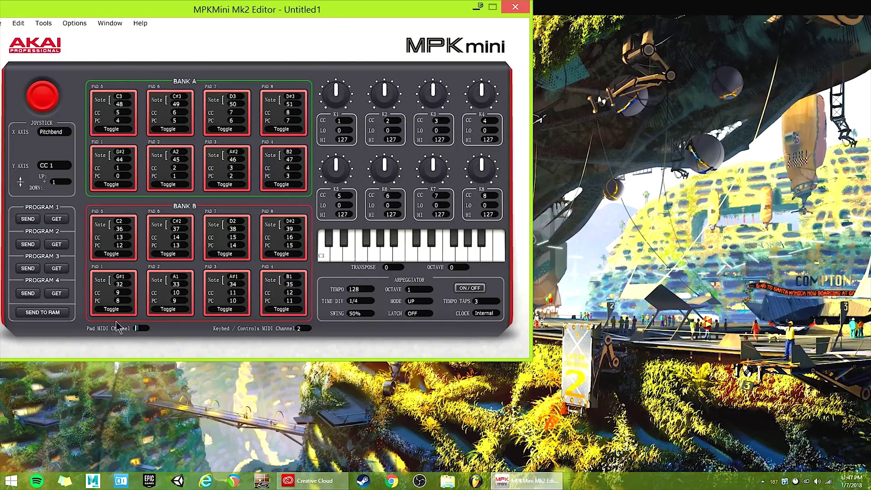
- Set the Keybed / Controls MIDI channel to 2
left_click(147, 330)
left_click(304, 330)
key("BackSpace")
type("2")
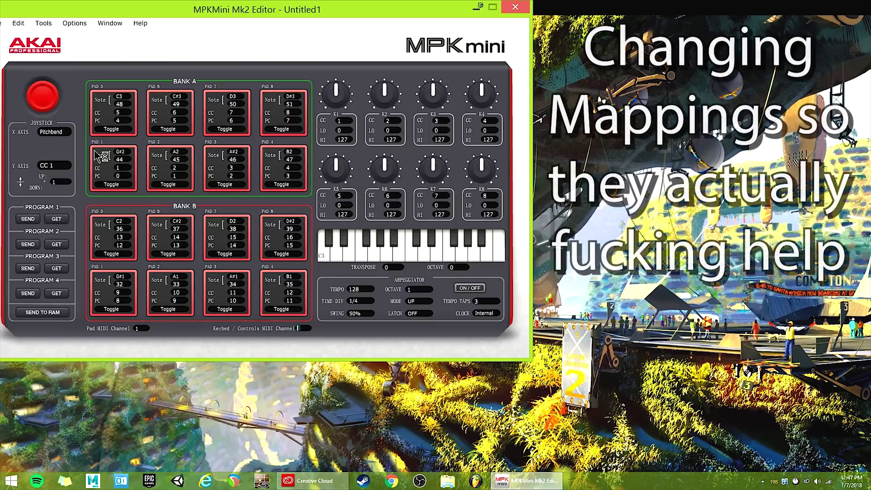
scroll(118, 177, "down", 1)
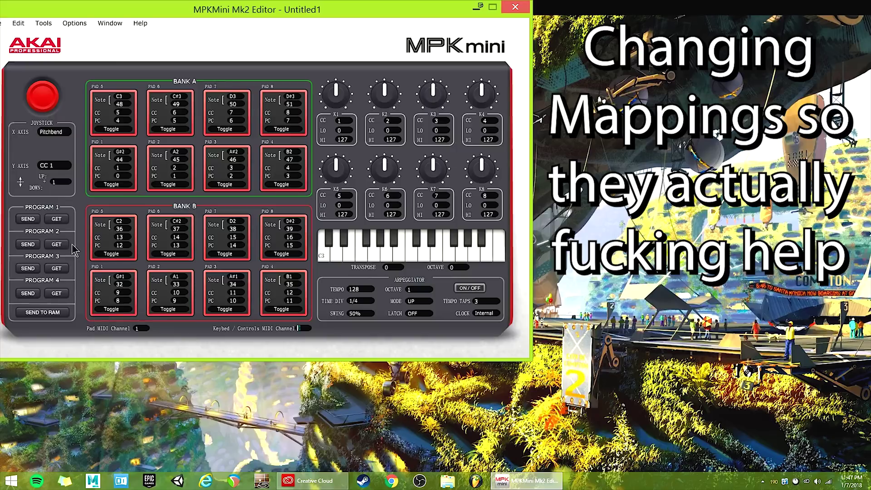
- Request Program 2 from the controller and choose MPKmini2 as both the input and output device
left_click(58, 246)
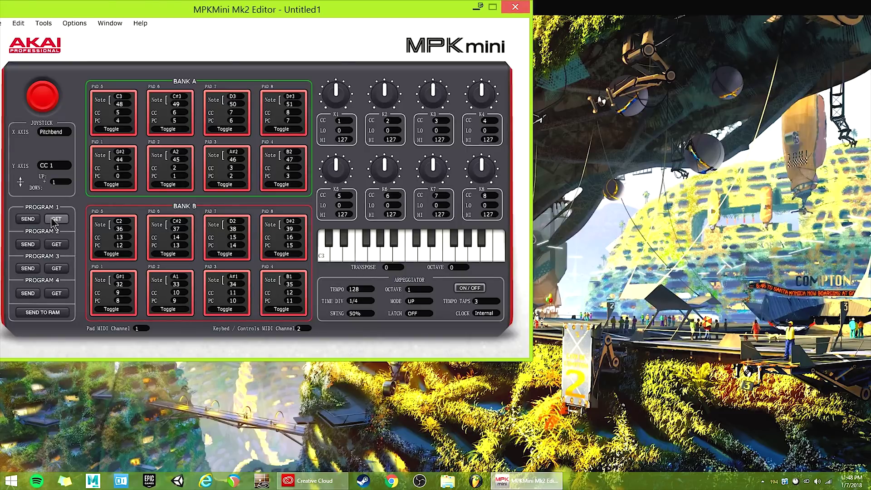
left_click(62, 245)
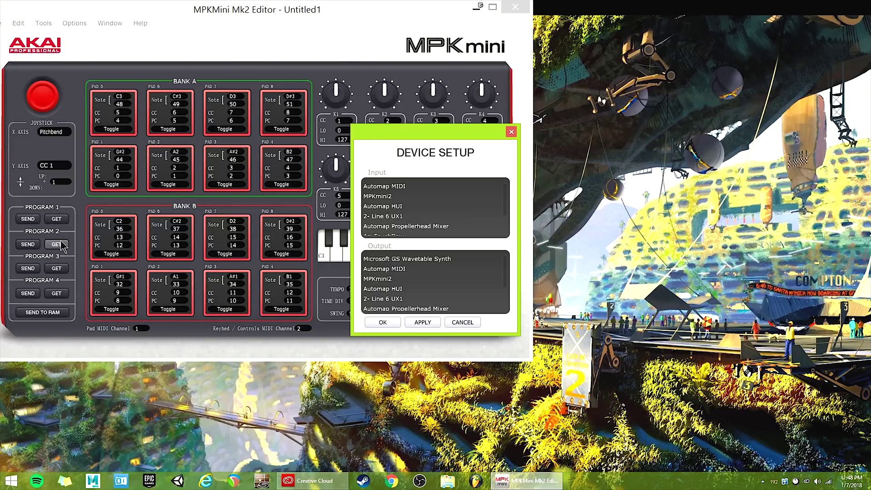
left_click(387, 189)
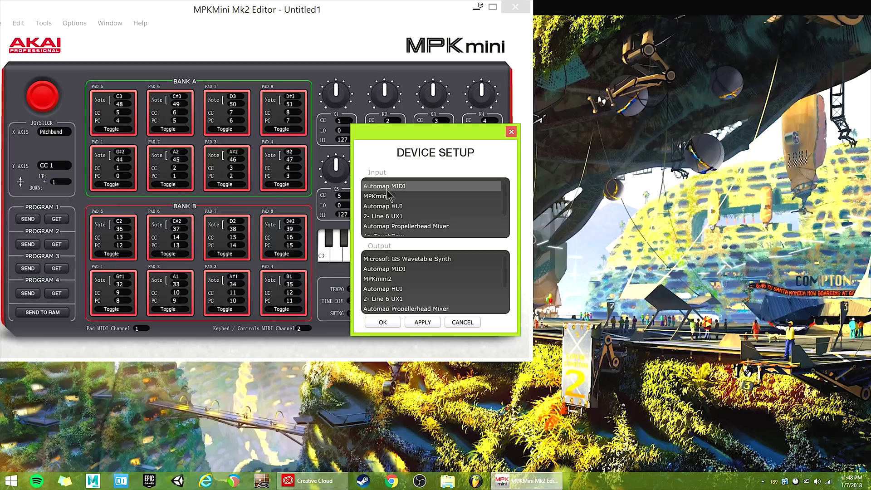
left_click(384, 197)
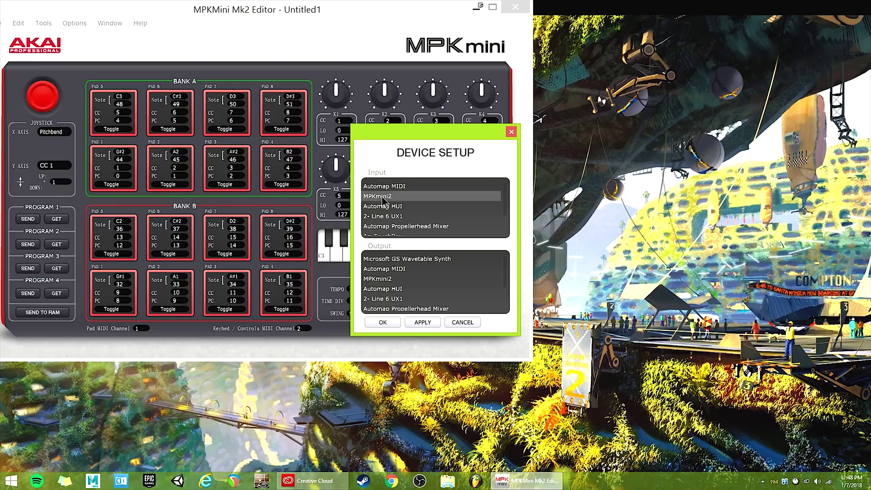
left_click(377, 279)
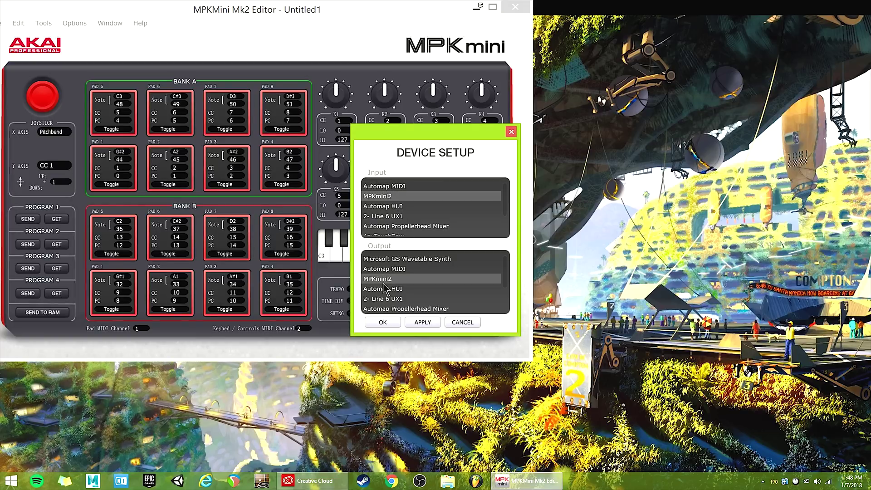
left_click(390, 321)
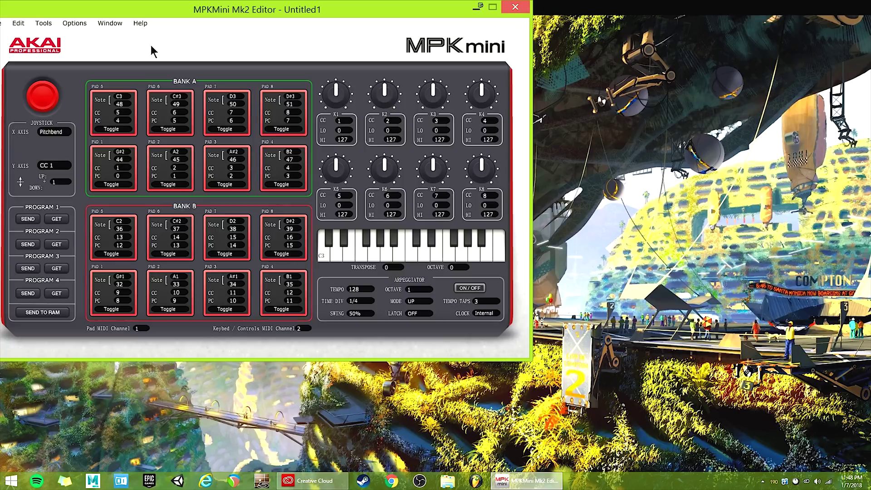
- Reopen the device setup from the editor's options and close it again
left_click(74, 23)
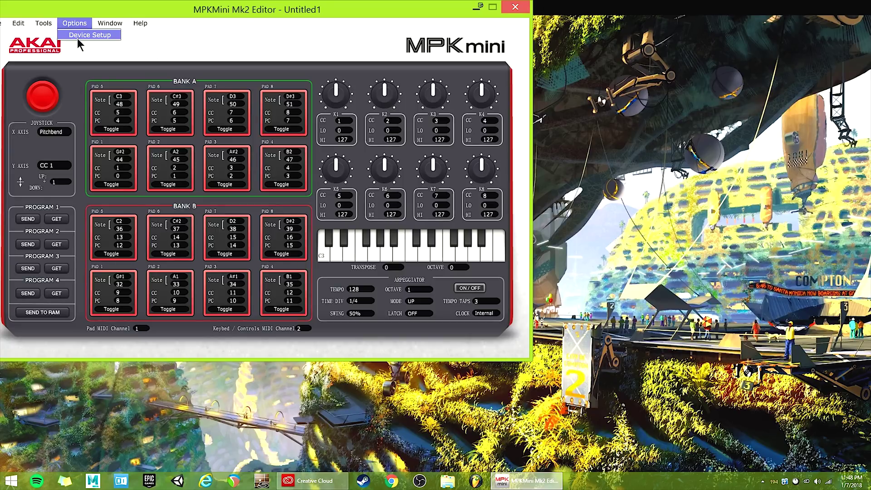
left_click(79, 39)
left_click(380, 322)
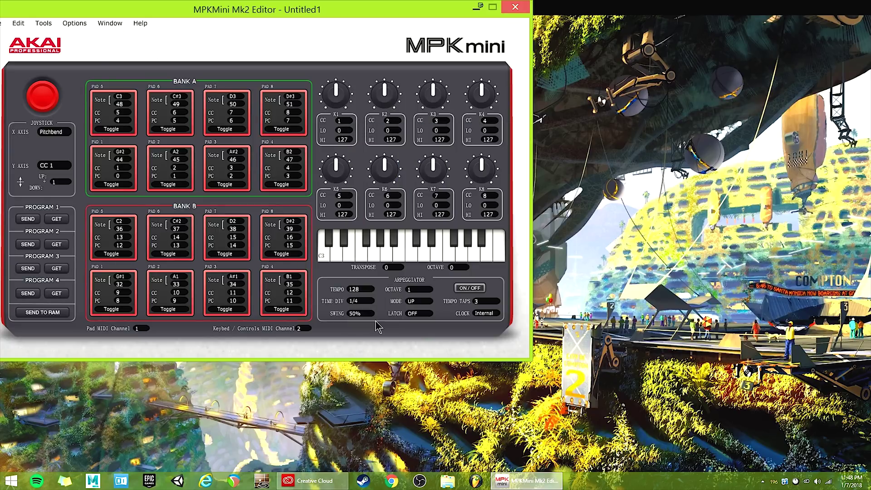
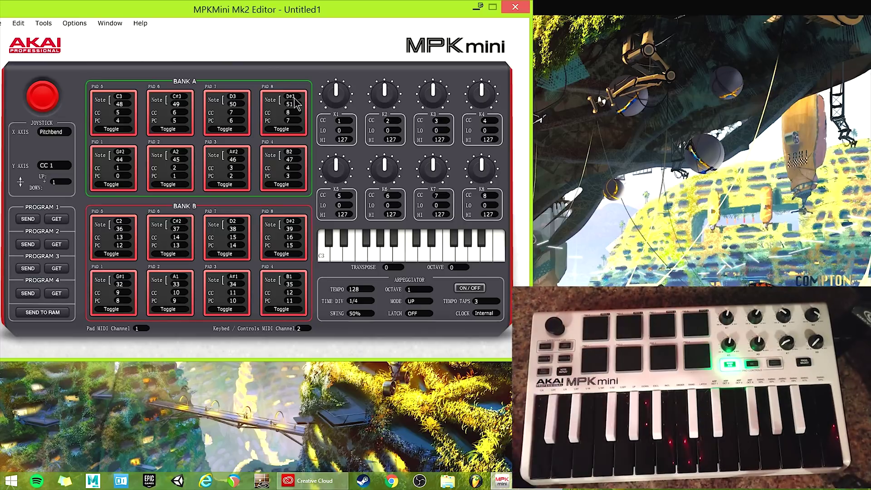
- Set the note of Pad 8 in Bank A to C2
left_click(299, 100)
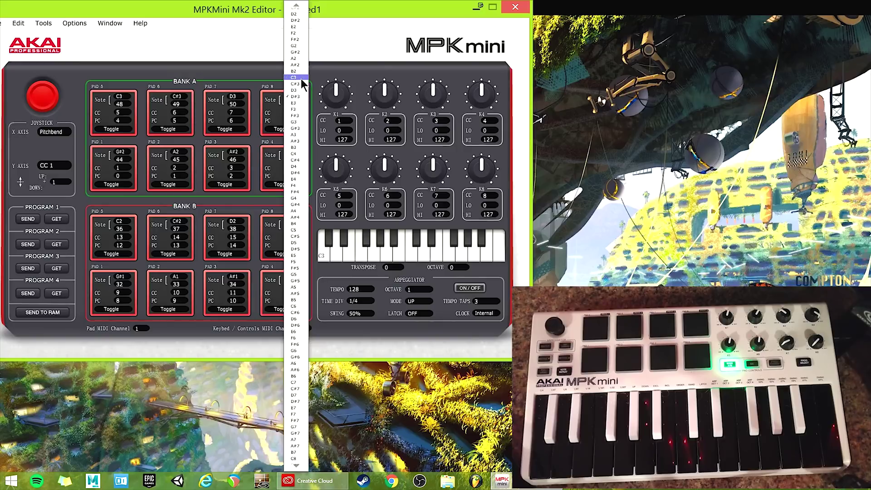
scroll(298, 42, "up", 3)
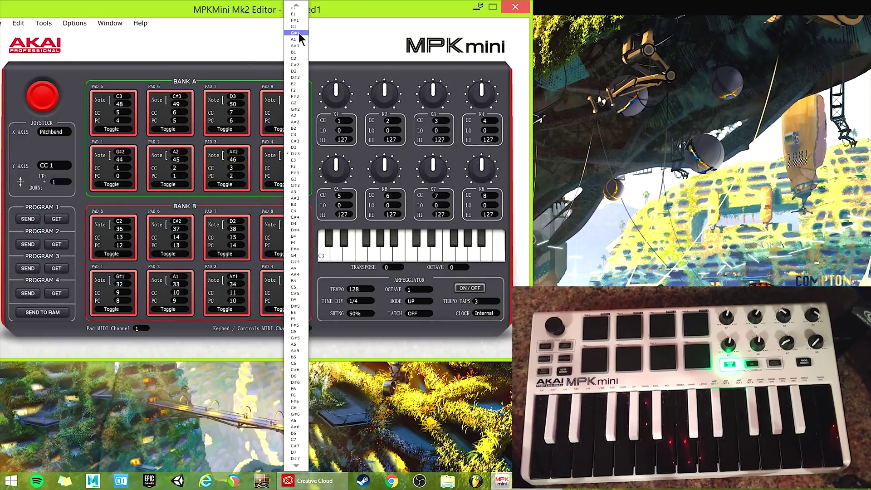
scroll(299, 42, "up", 2)
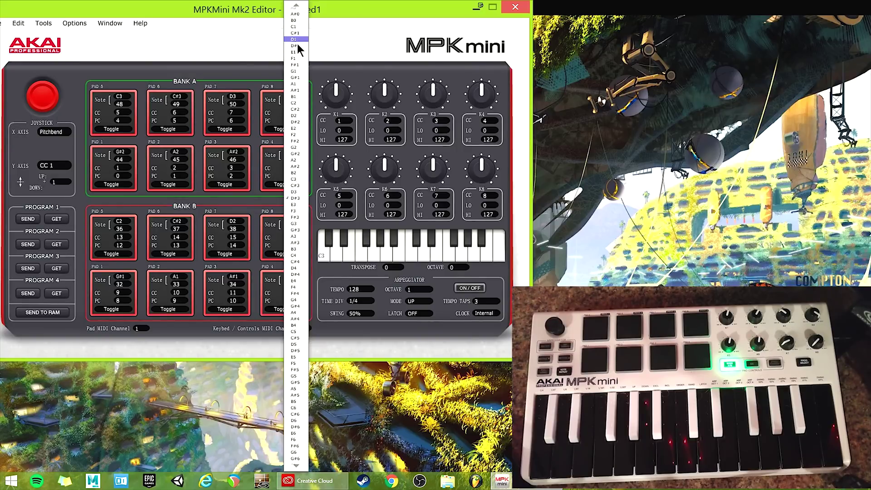
left_click(295, 103)
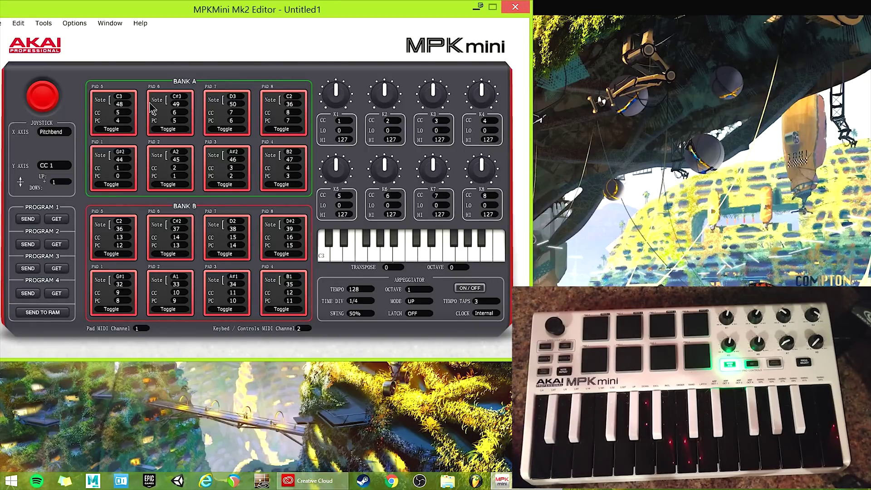
left_click(287, 156)
left_click(238, 153)
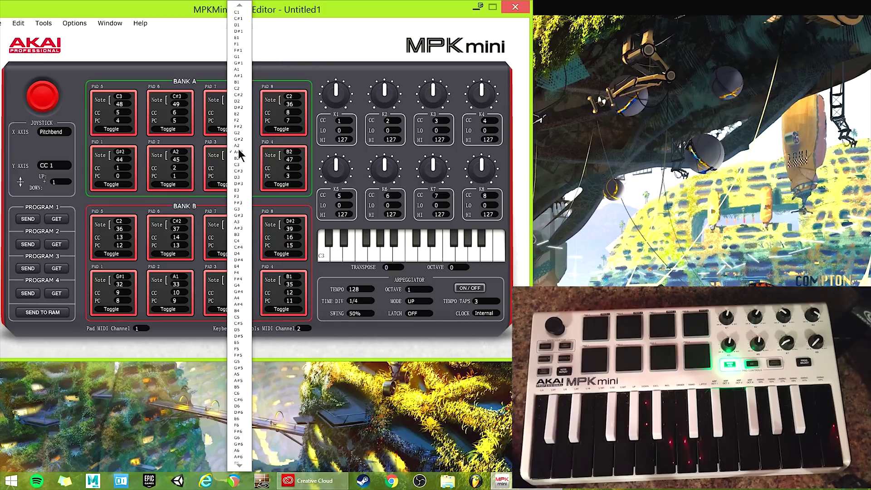
left_click(189, 153)
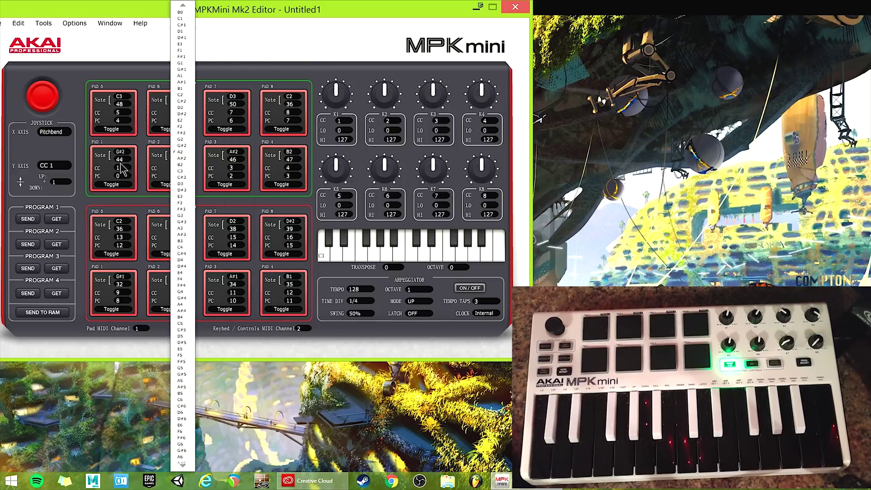
left_click(109, 155)
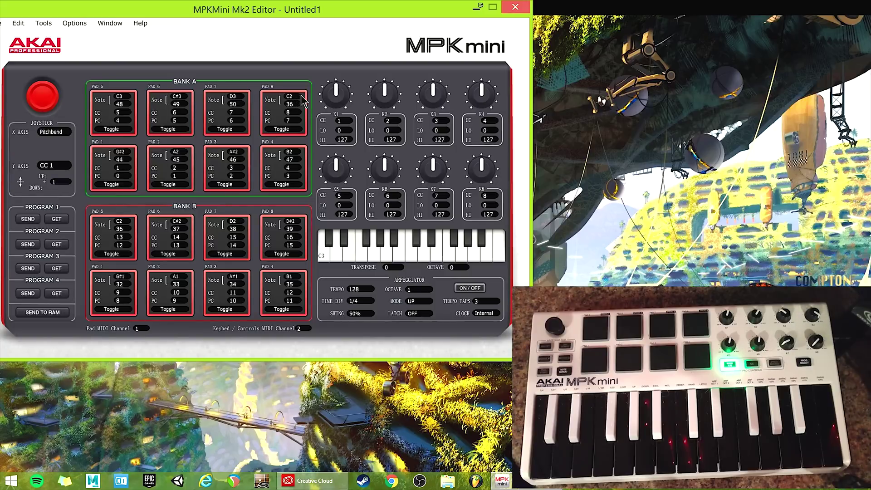
- Auto-populate the Bank A pads with a major scale starting with note C2
left_click(44, 24)
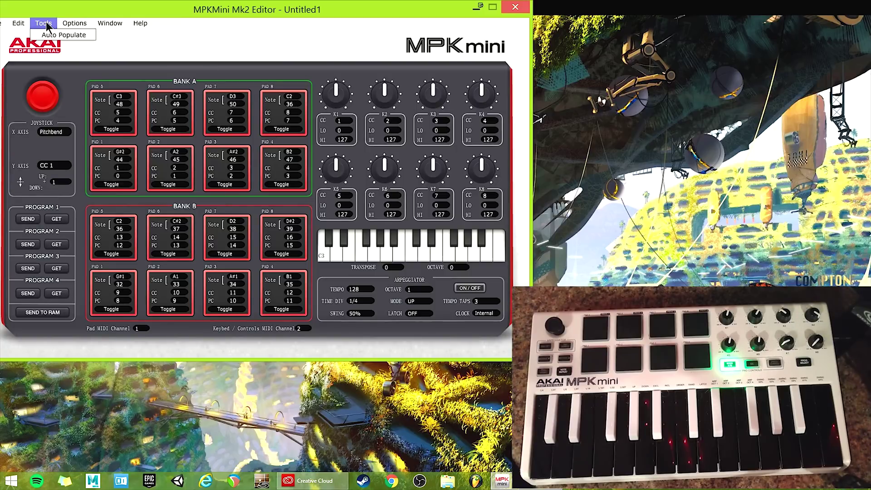
left_click(44, 24)
left_click(44, 24)
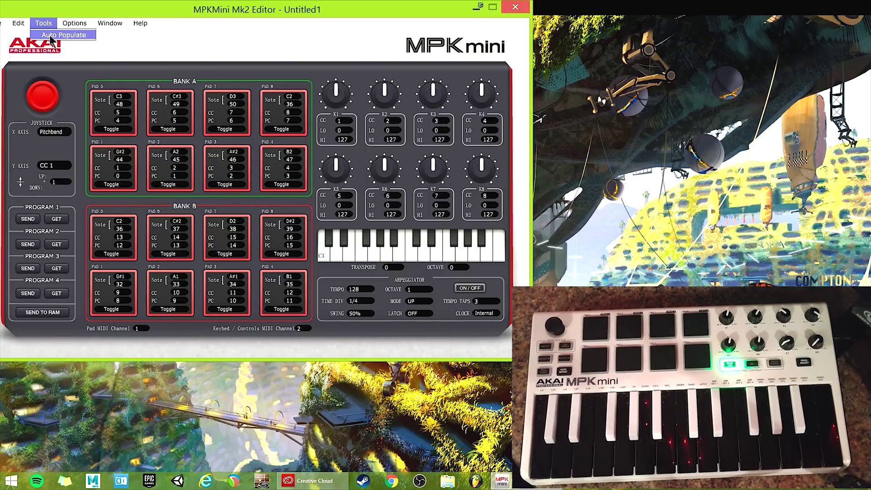
left_click(56, 35)
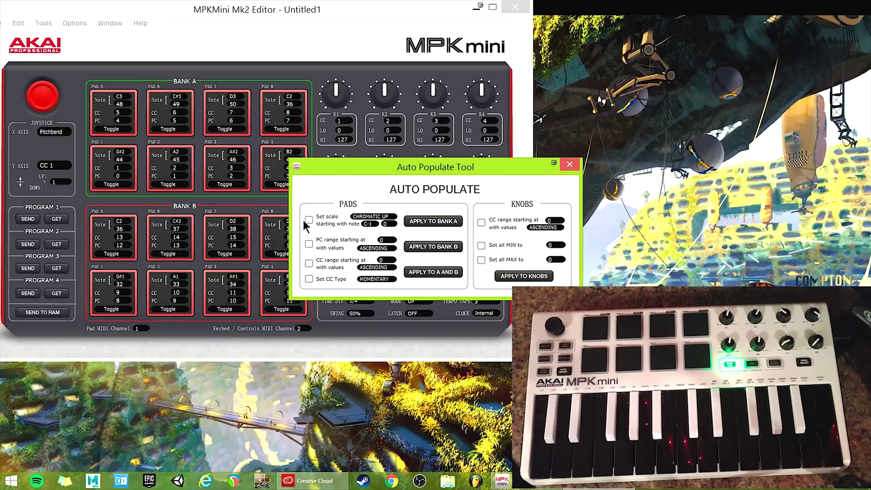
left_click(369, 218)
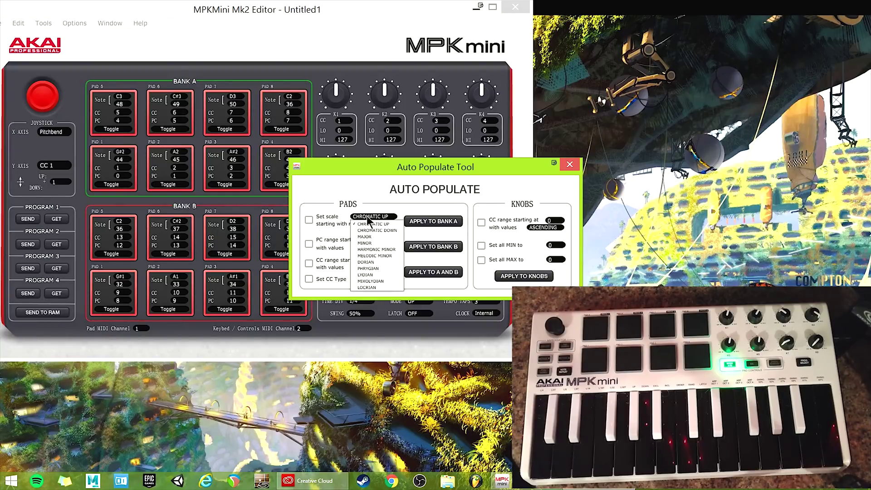
left_click(385, 238)
left_click(308, 221)
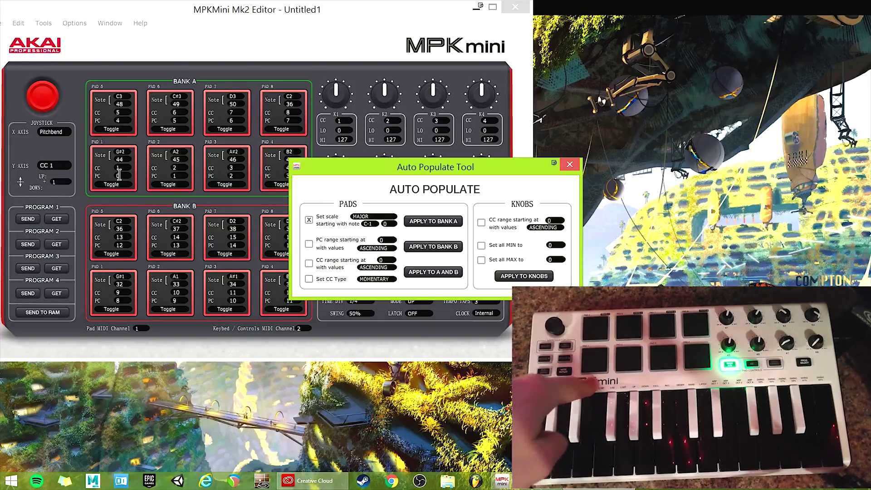
left_click(370, 225)
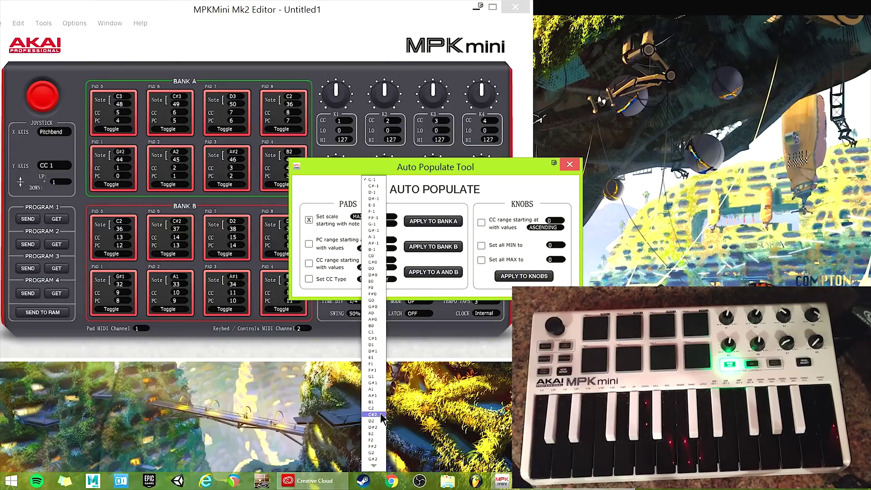
left_click(373, 408)
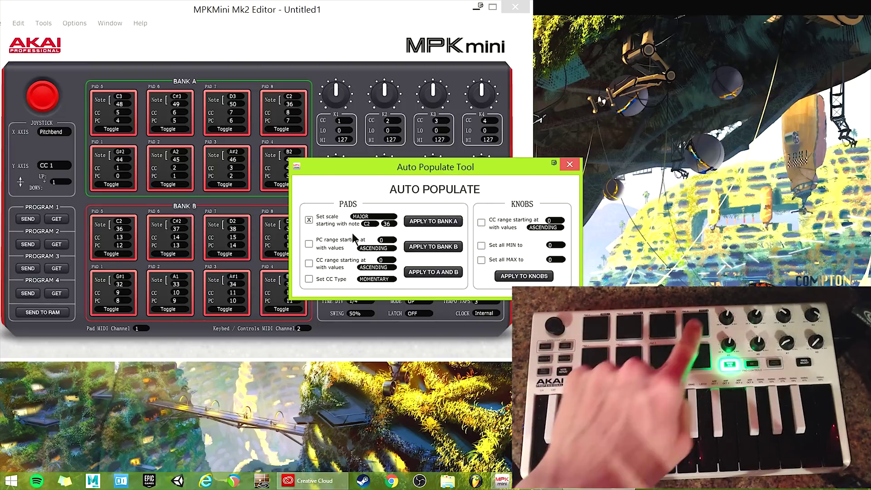
left_click(414, 222)
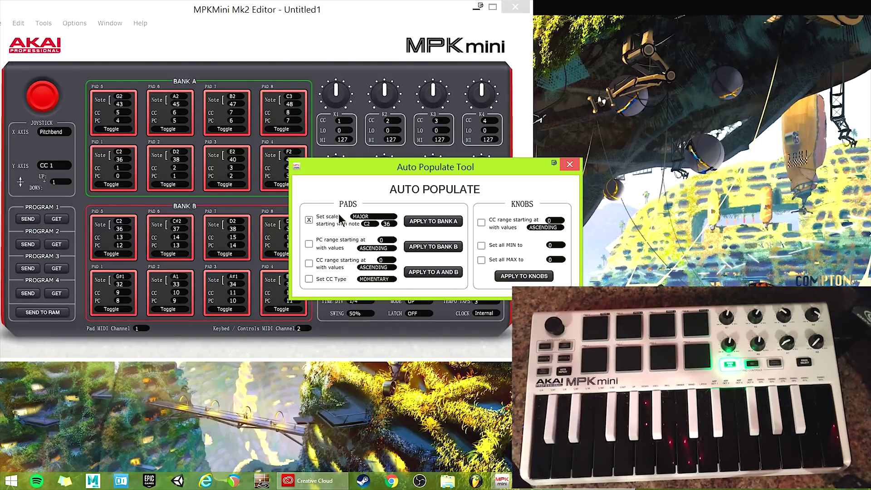
- Auto-populate the Bank B pads with a minor scale starting with the same C2 note, and close the tool and the editor
left_click(362, 219)
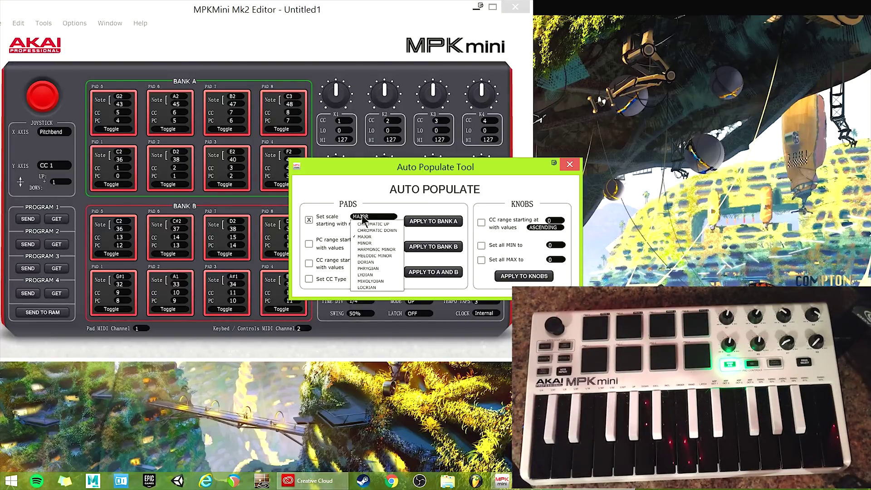
left_click(366, 245)
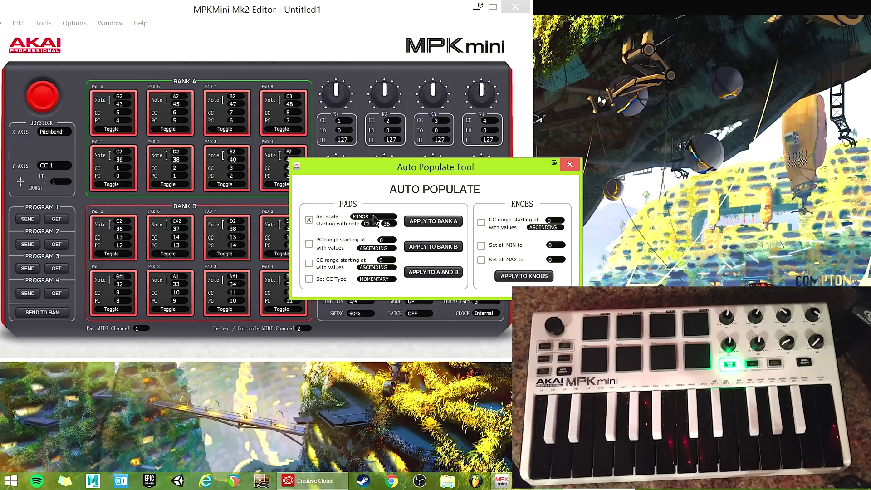
left_click(431, 247)
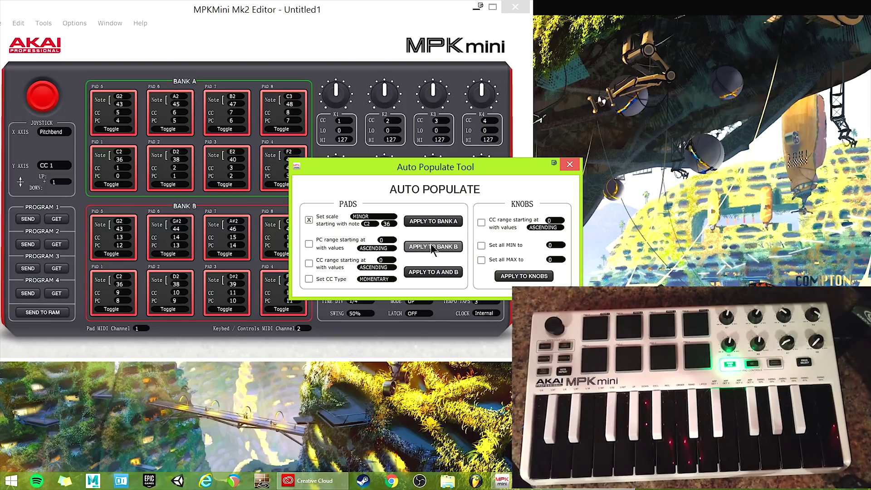
left_click(569, 165)
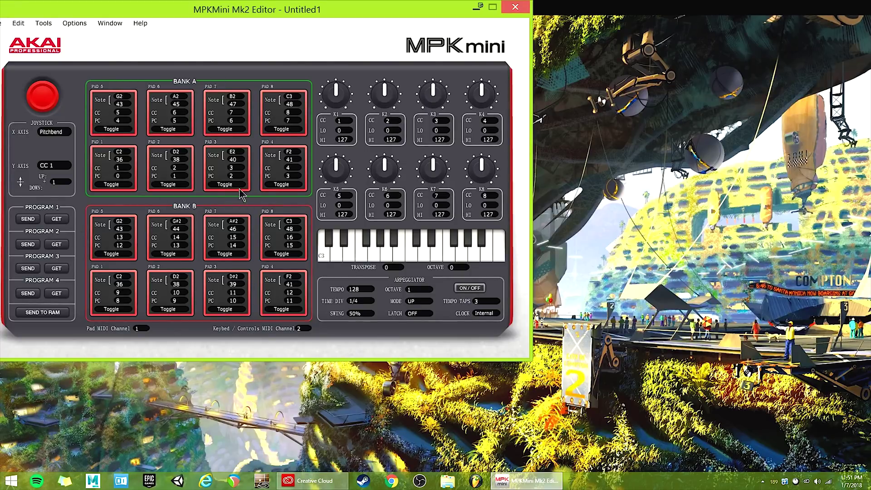
left_click(516, 8)
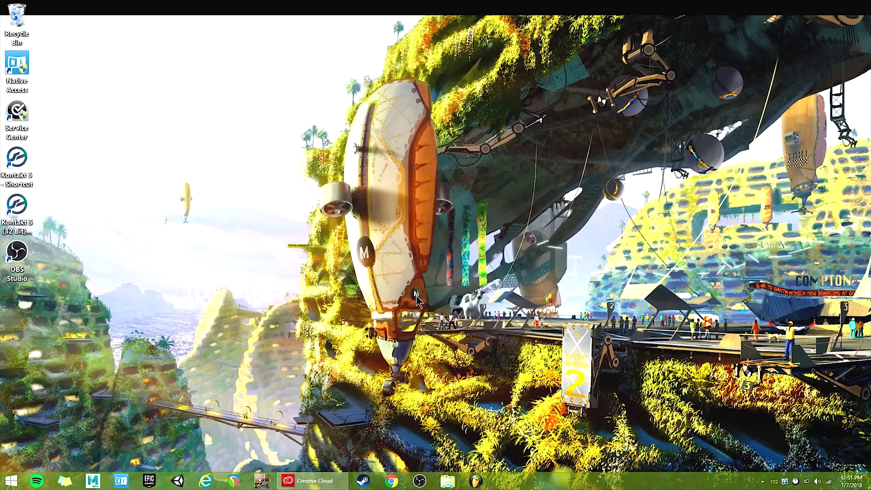
- Switch to FL Studio 12 to test the controller mapping
left_click(475, 482)
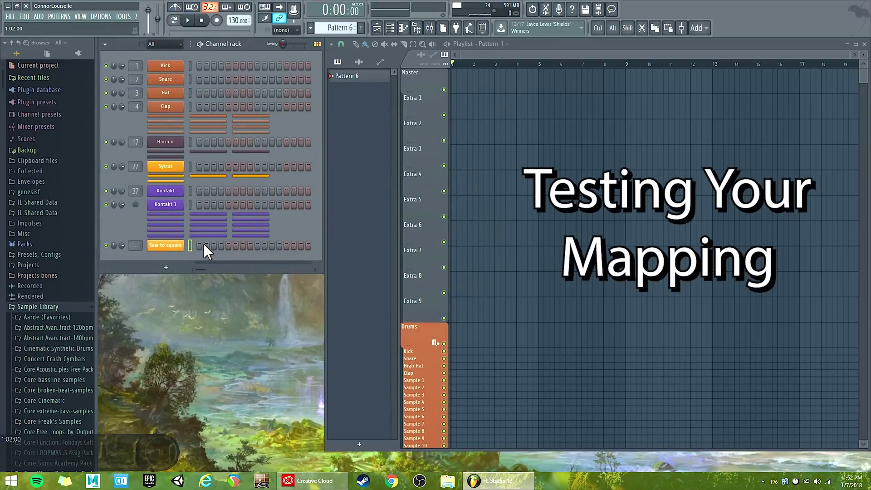
right_click(165, 245)
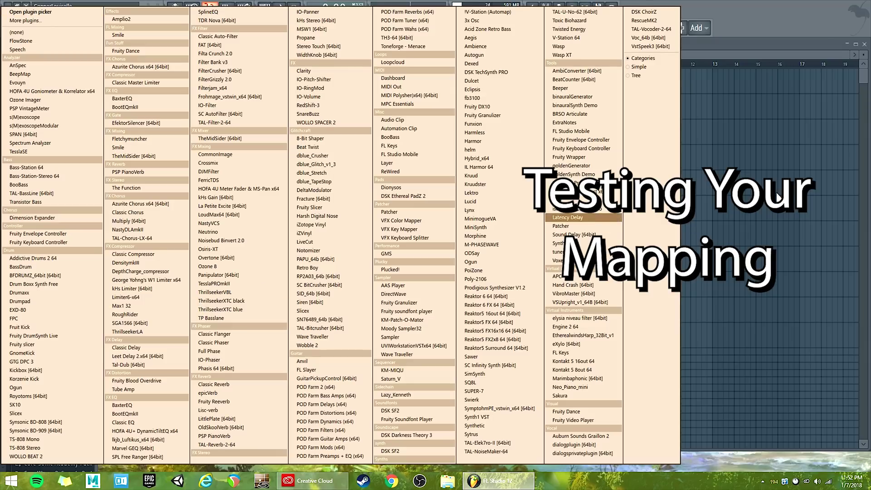
key("Escape")
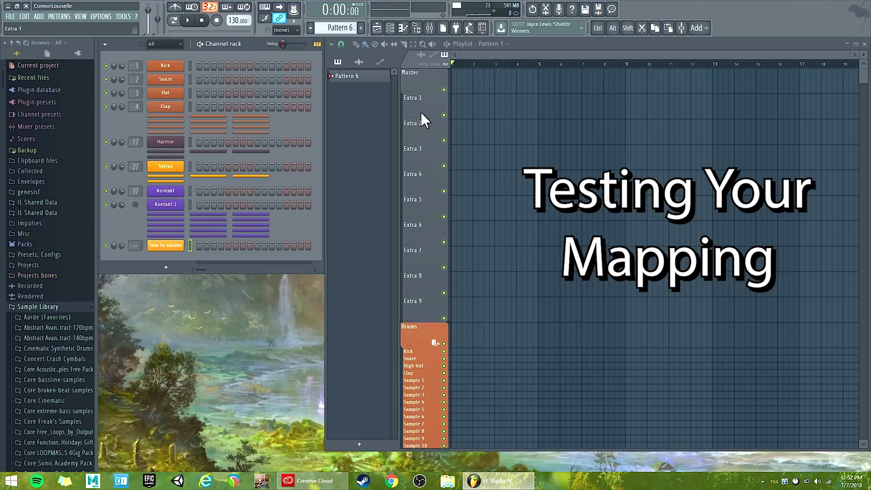
right_click(169, 246)
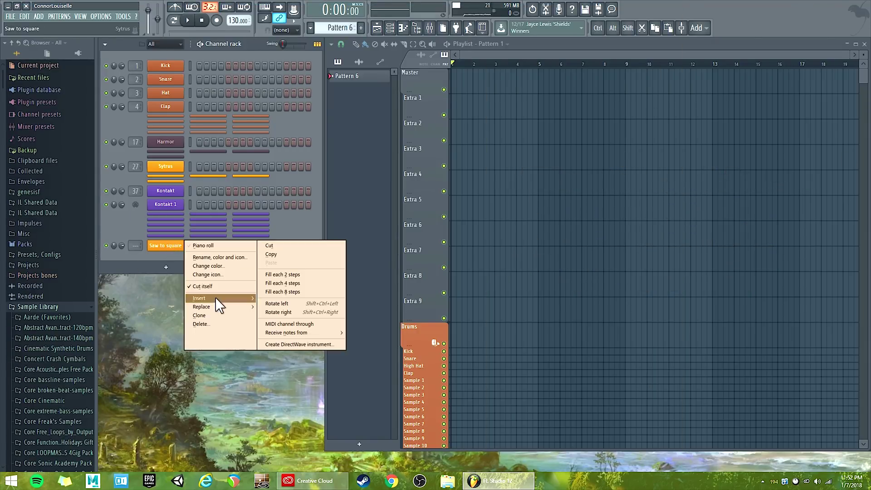
key("Escape")
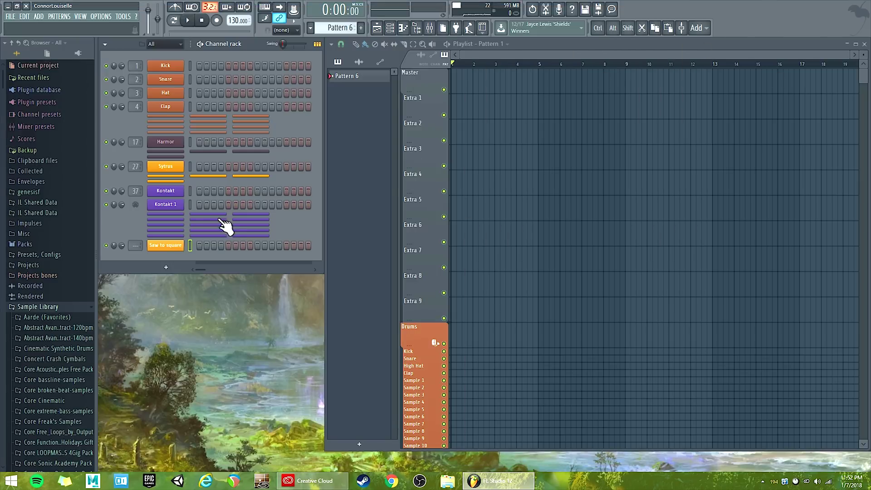
- Open the Saw to square Sytrus channel, reposition its window, and view its presets without choosing another one
left_click(169, 245)
left_click_drag(397, 95, 486, 142)
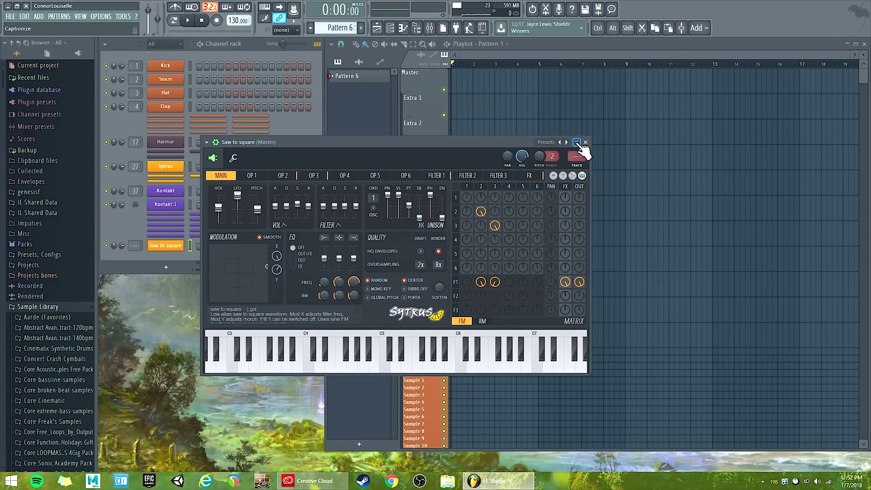
left_click(577, 143)
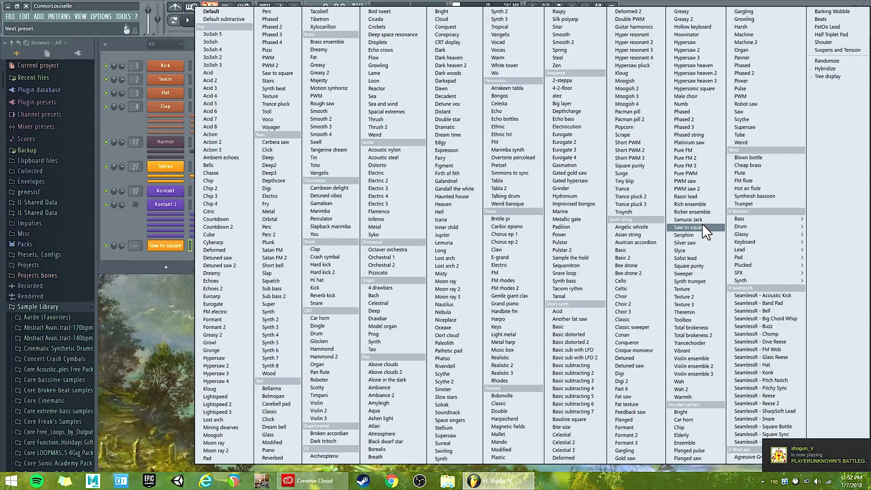
left_click(134, 262)
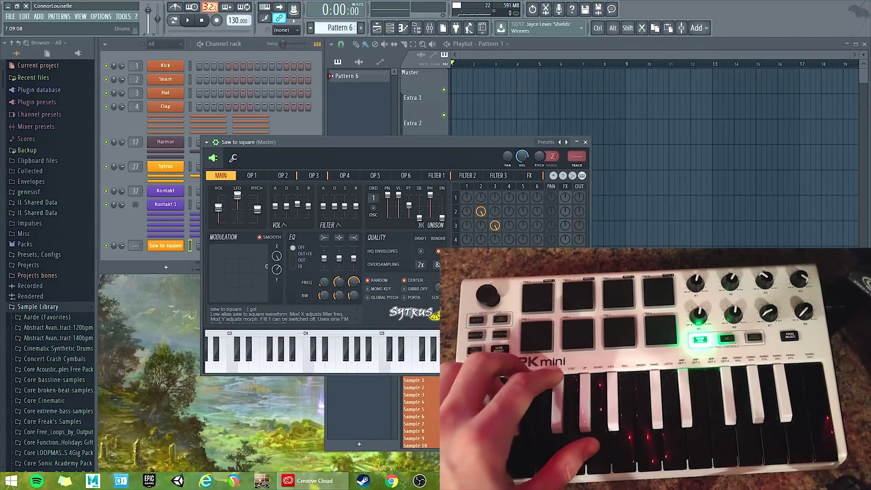
- Widen the Saw to square window to view the full keyboard while testing the mapping, and close the window
left_click_drag(589, 191, 869, 191)
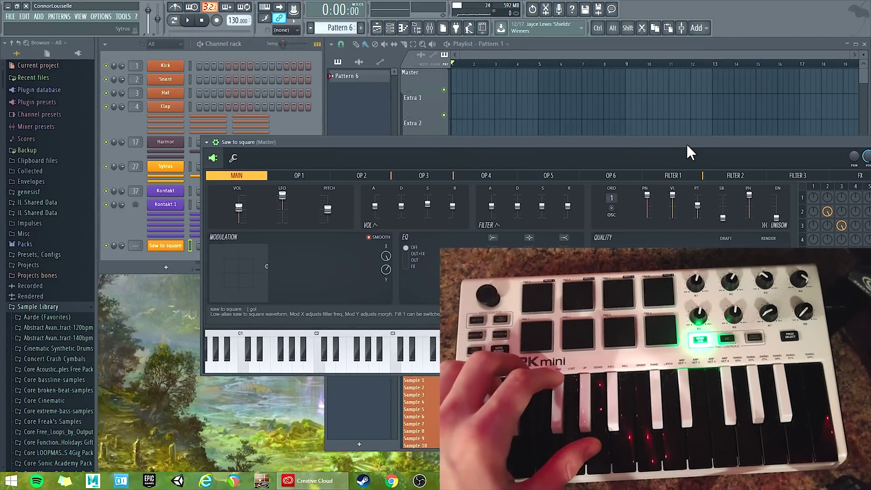
left_click_drag(686, 143, 608, 137)
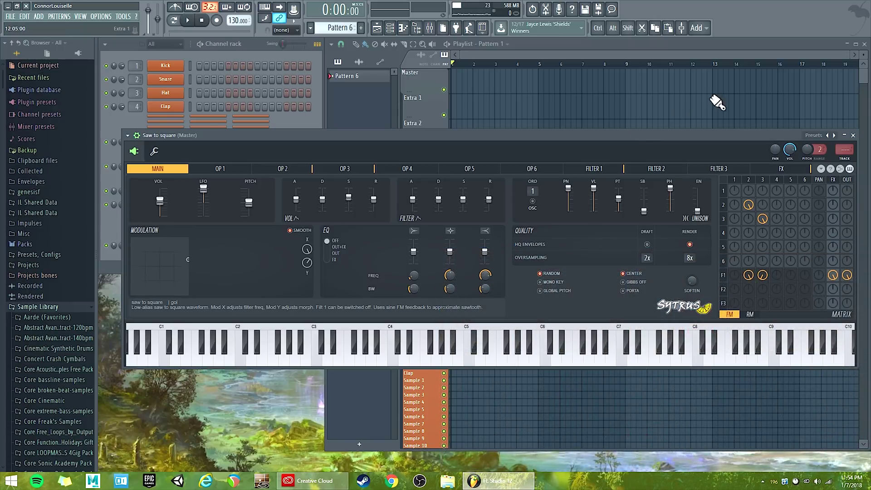
left_click(855, 135)
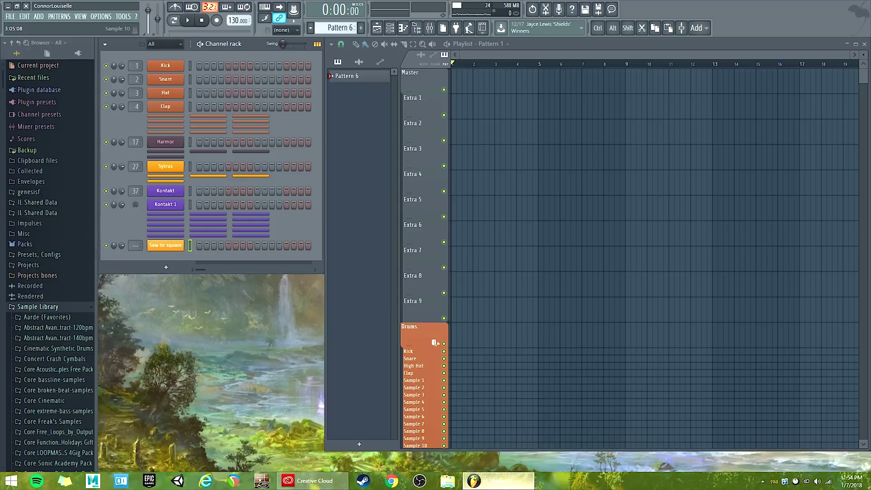
- Add an FPC drum channel to the channel rack and select its Lite Crash pad
left_click(173, 270)
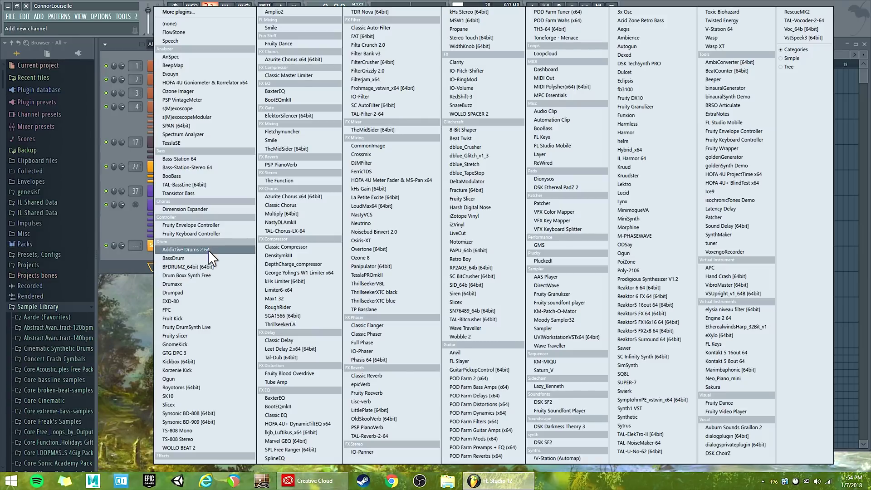
left_click(170, 309)
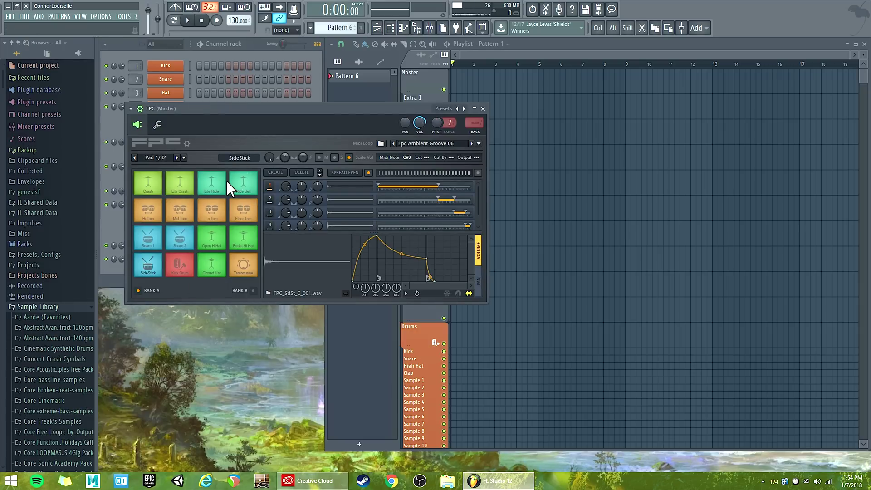
left_click(171, 194)
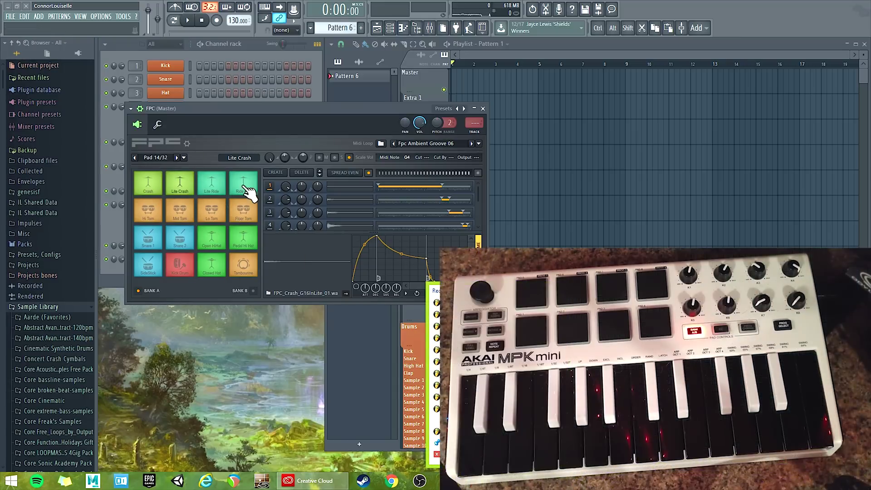
- Close FL Studio without saving the changes to untitled.flp, and launch the Akai Professional MPK Mini MkII editor
left_click(454, 455)
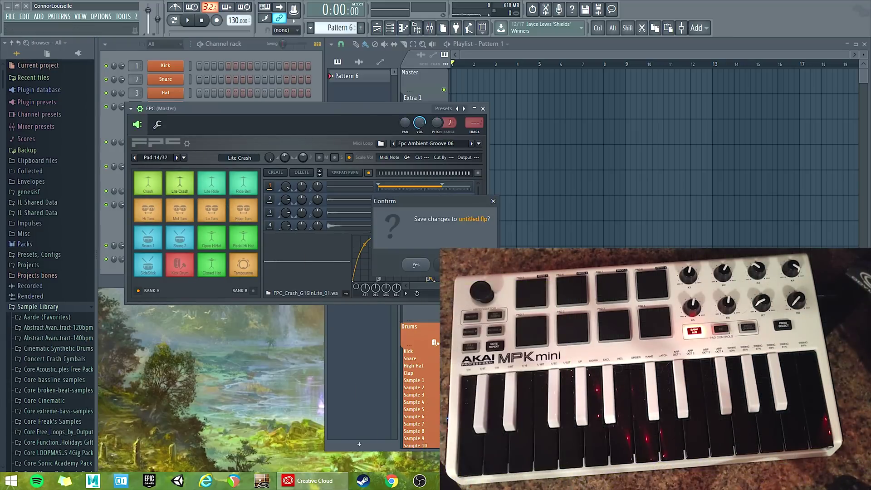
left_click(448, 265)
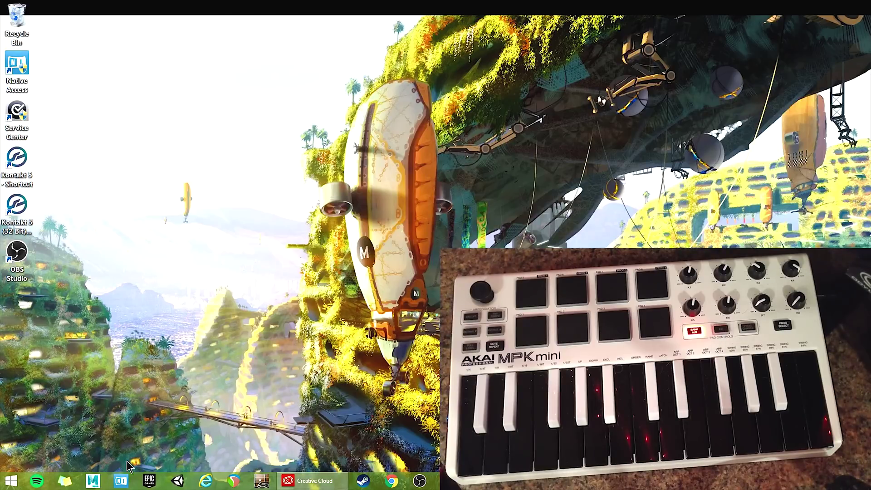
left_click(10, 480)
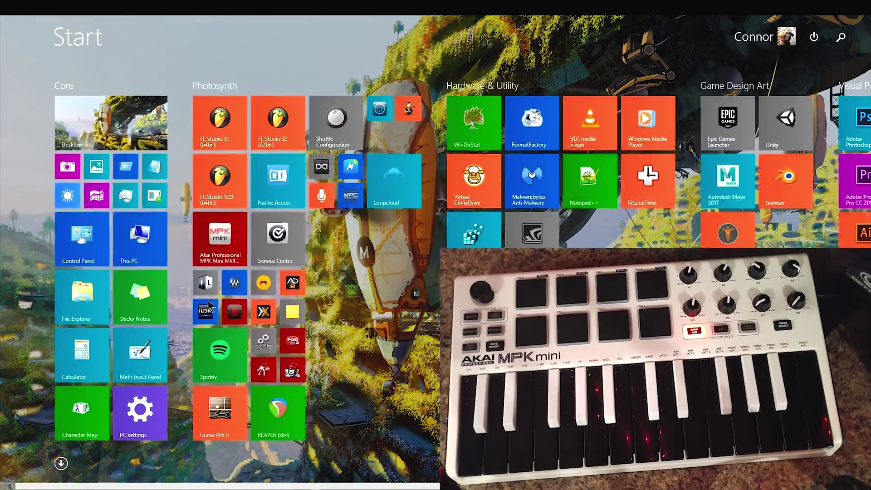
left_click(217, 245)
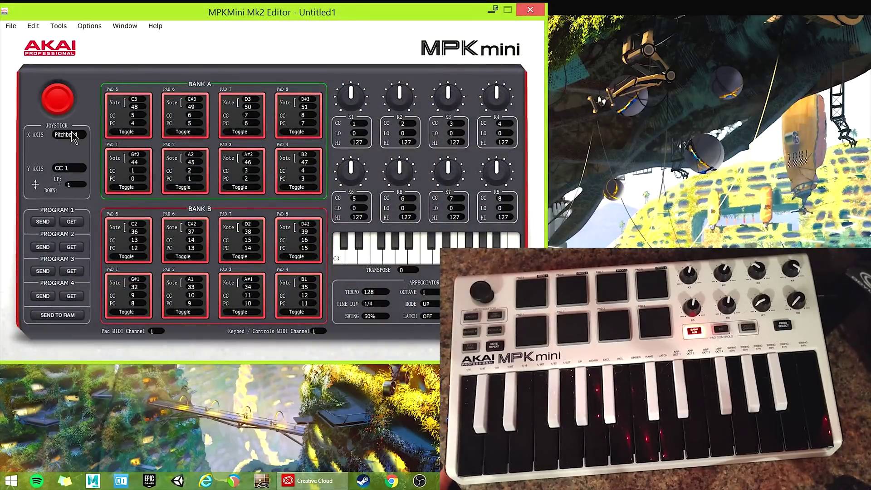
- Set MPKmini2 as both the input and output device in the device setup
left_click(72, 223)
left_click(393, 197)
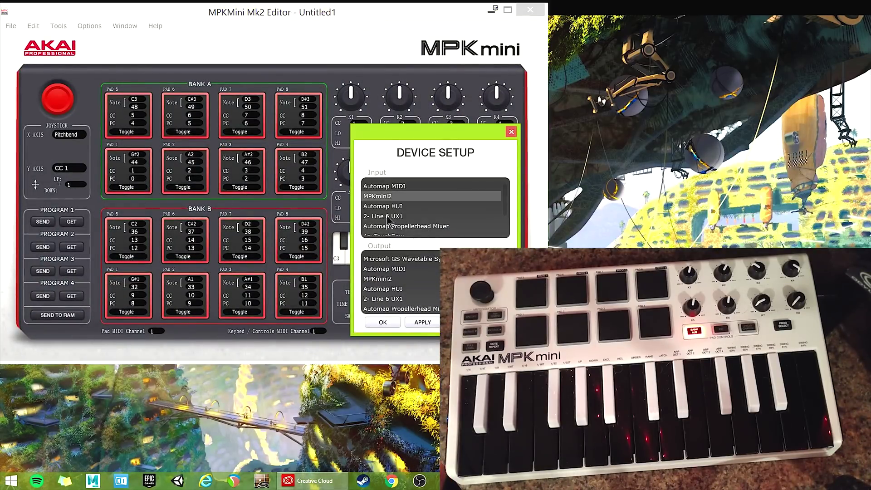
left_click(378, 279)
left_click(381, 323)
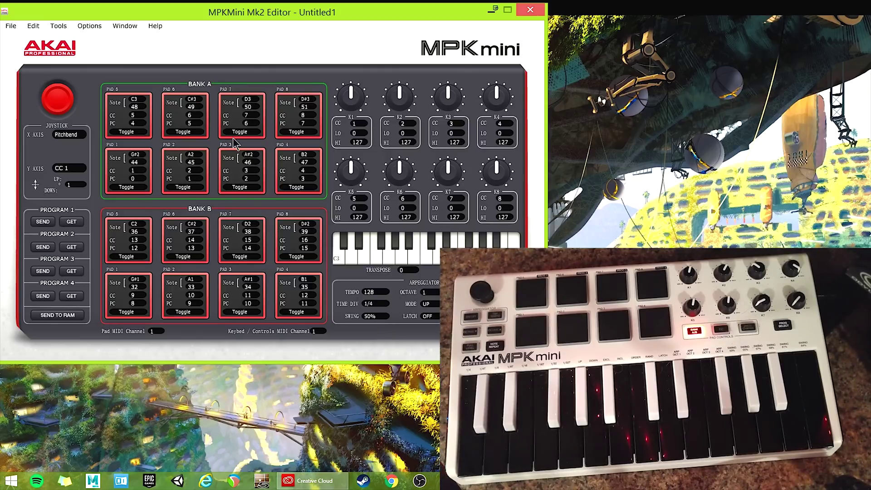
- View the note choices for Pad 8 in Bank A without changing its note, and shift the editor window slightly
left_click(305, 104)
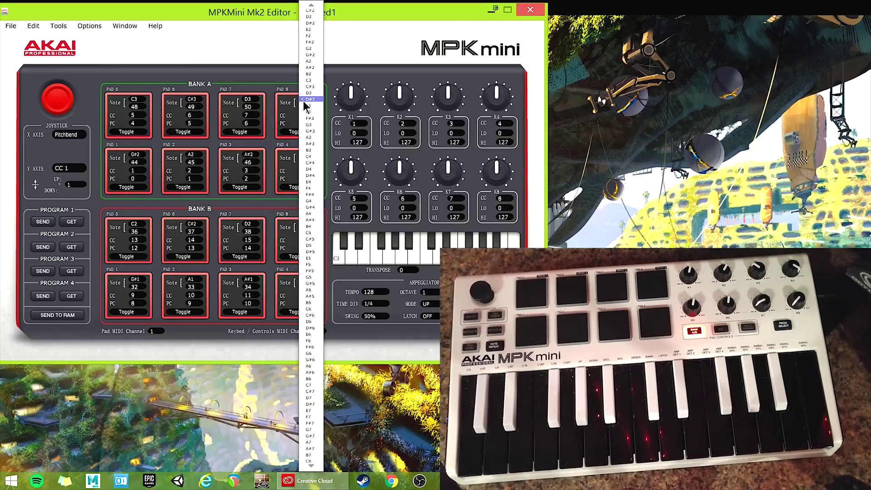
left_click(244, 200)
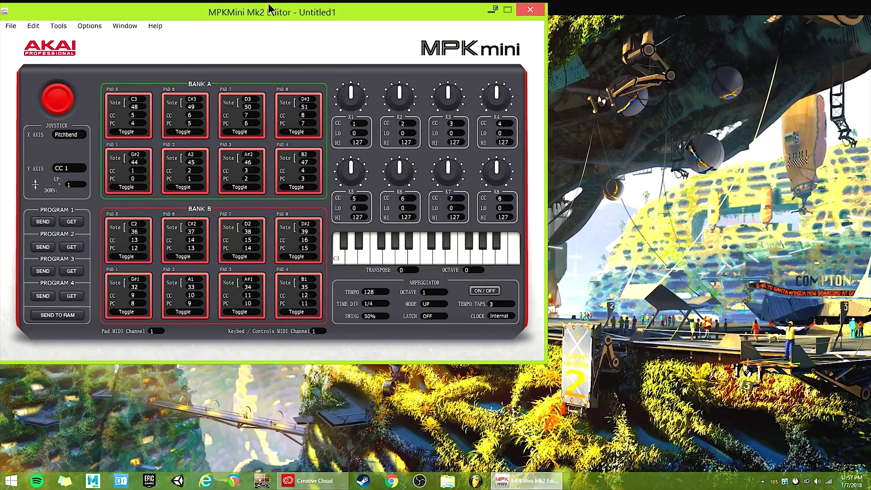
mouse_move(256, 15)
left_mouse_down()
mouse_move(263, 31)
mouse_move(250, 11)
mouse_move(262, 8)
left_mouse_up()
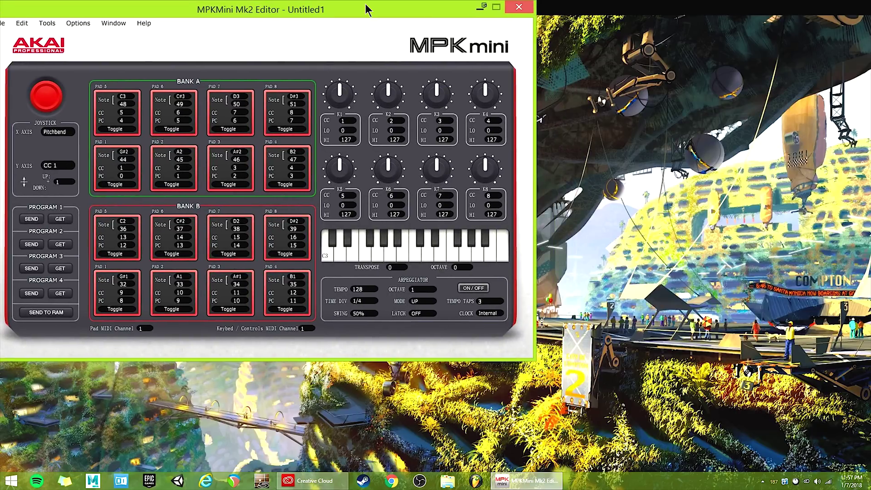